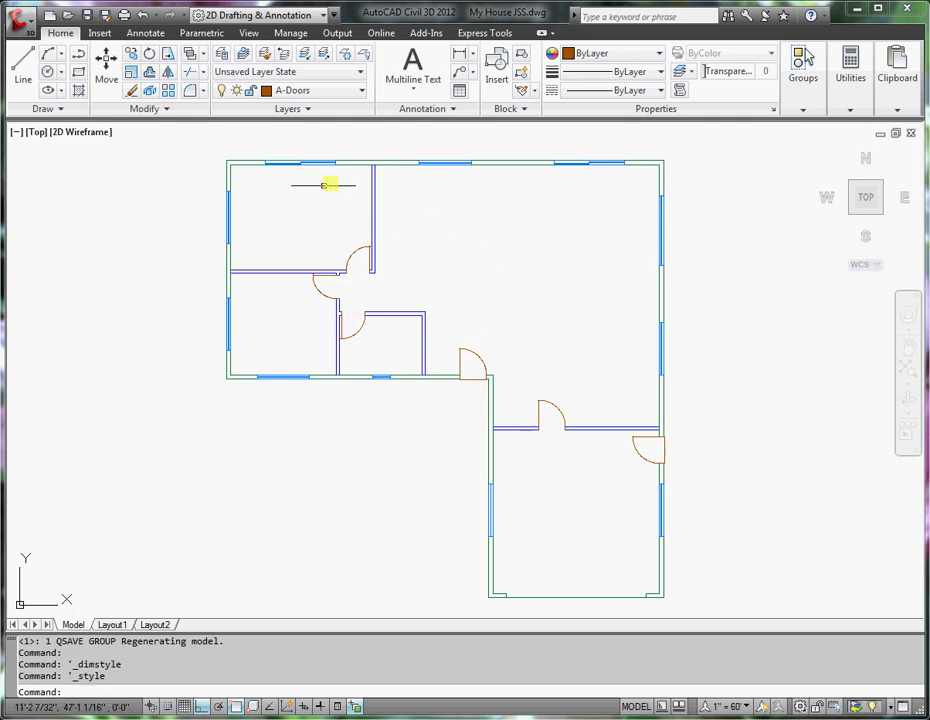
scroll(309, 175, up, 5)
middle_drag(309, 175, 300, 240)
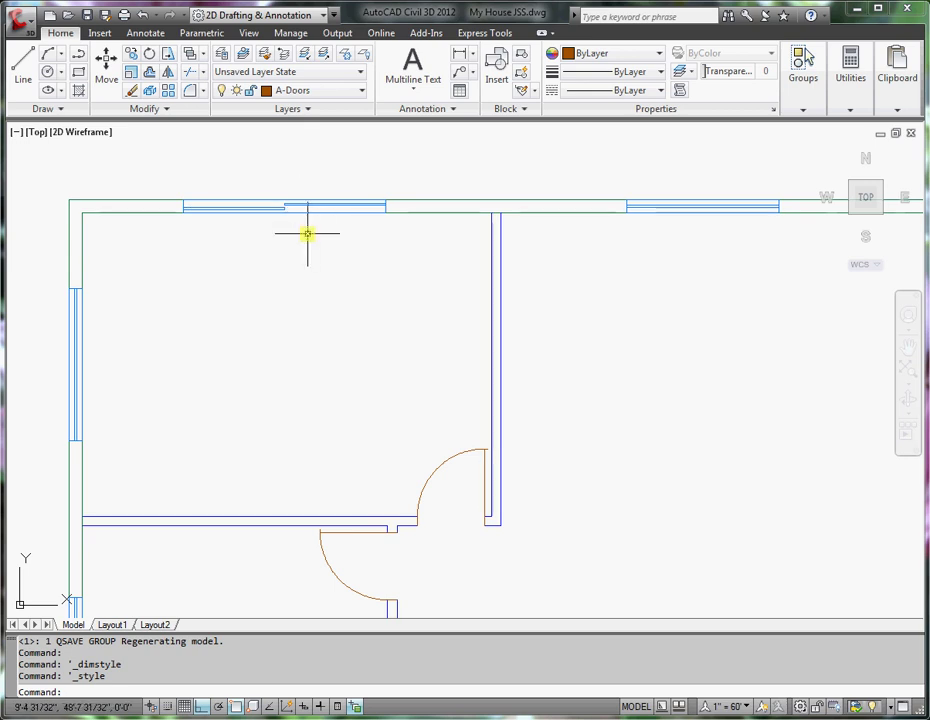
scroll(307, 234, down, 4)
scroll(636, 242, up, 5)
scroll(622, 205, down, 5)
middle_drag(522, 322, 509, 272)
scroll(542, 236, down, 2)
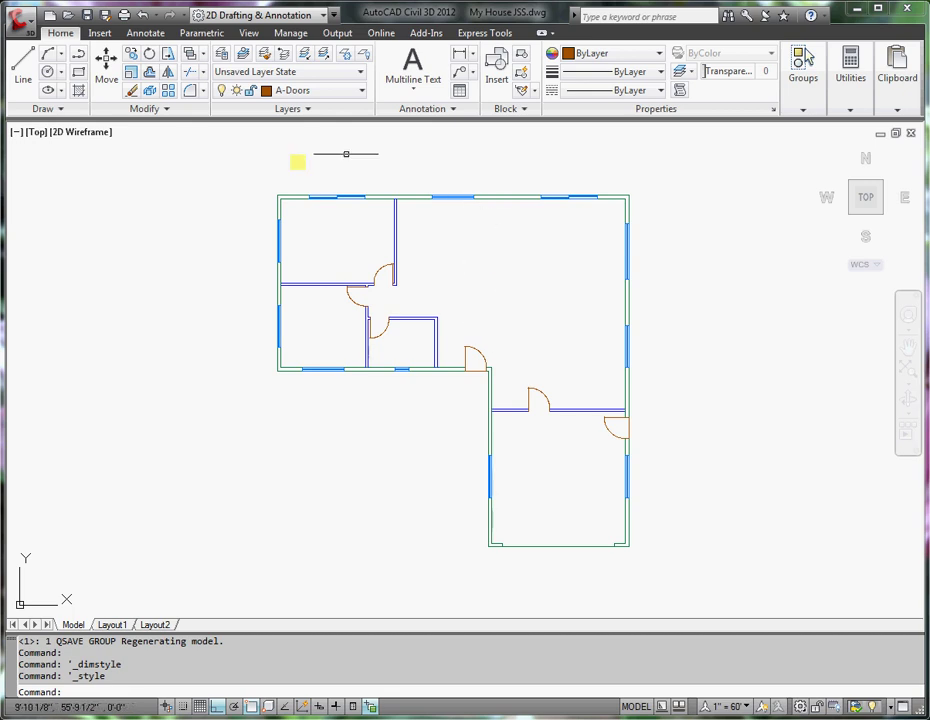
Create a layer named A-Wall hatch with colour 253 and make it the current layer
click(222, 56)
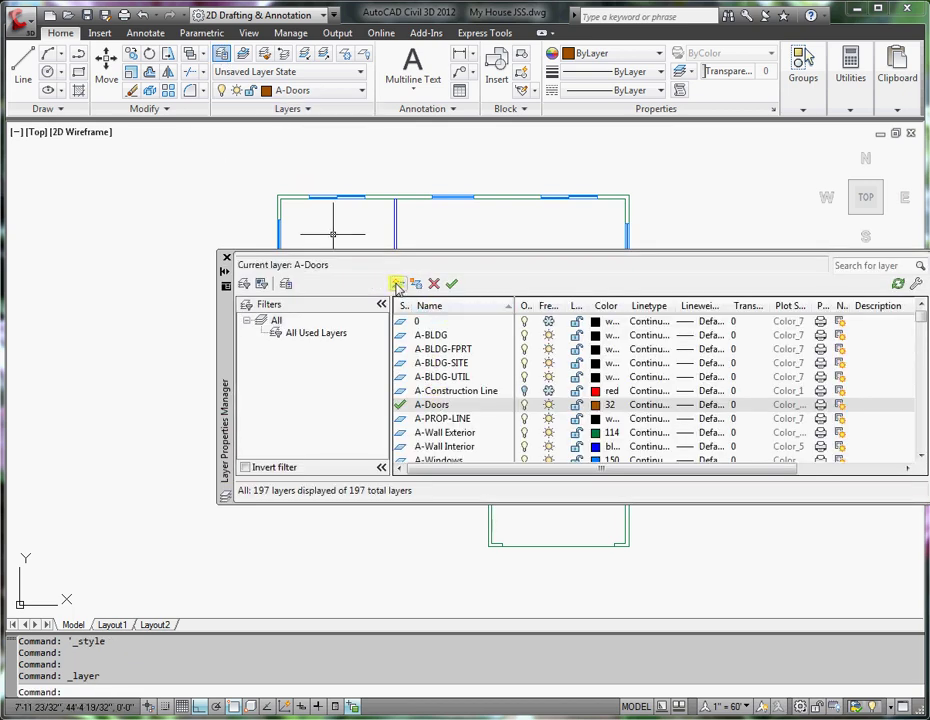
click(397, 286)
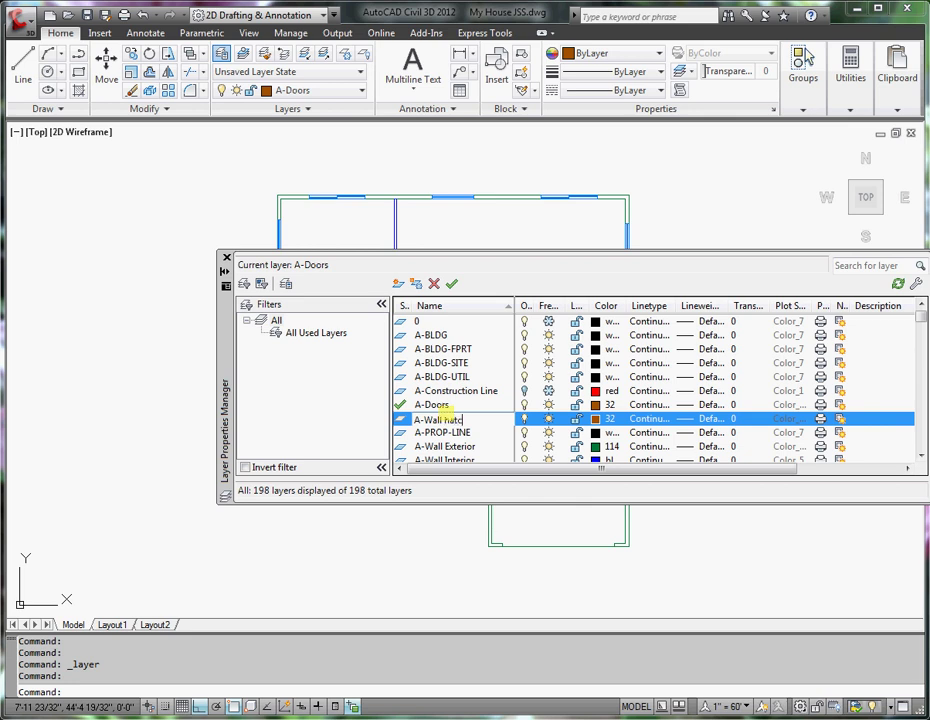
click(606, 420)
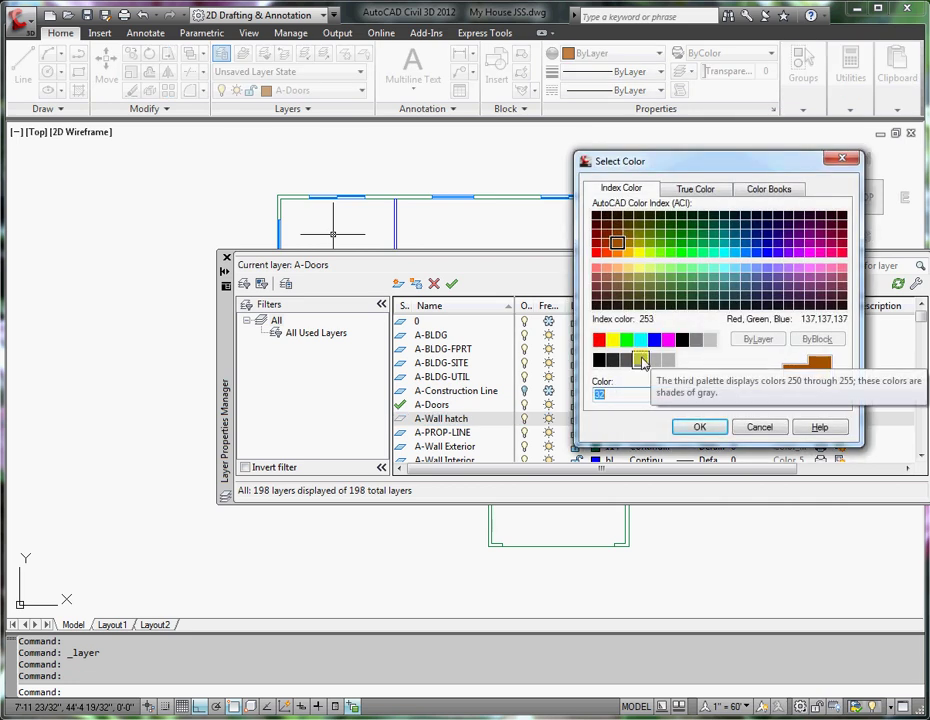
click(641, 360)
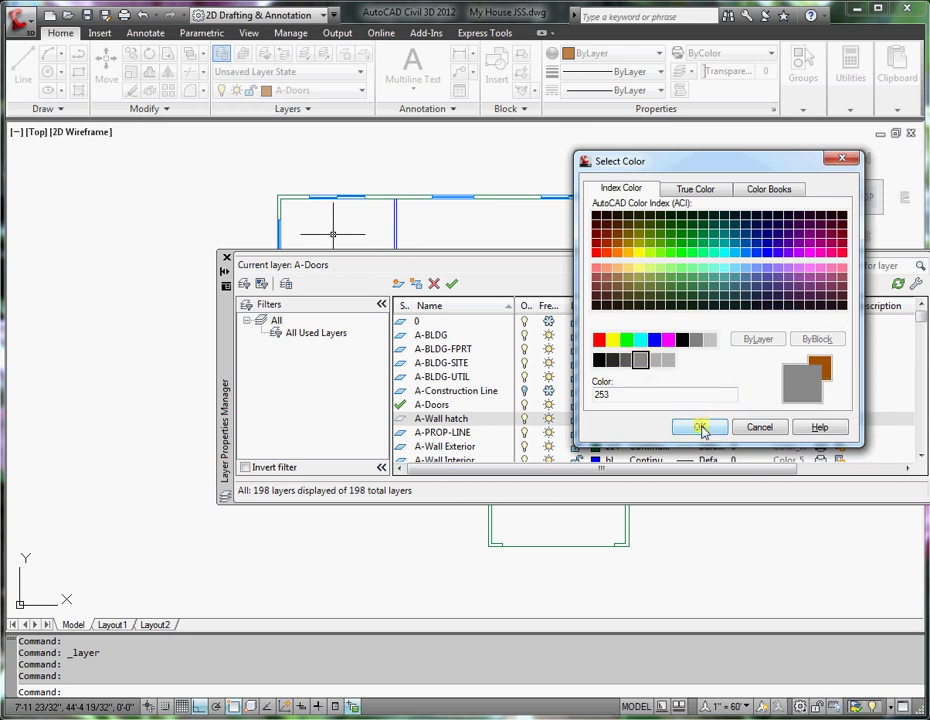
click(702, 428)
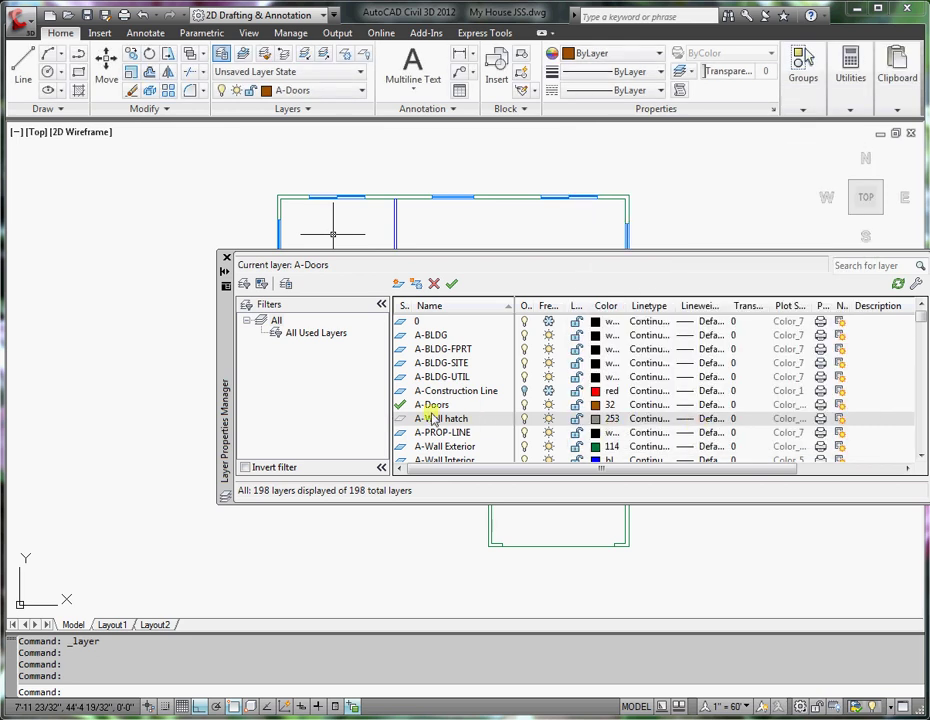
click(452, 283)
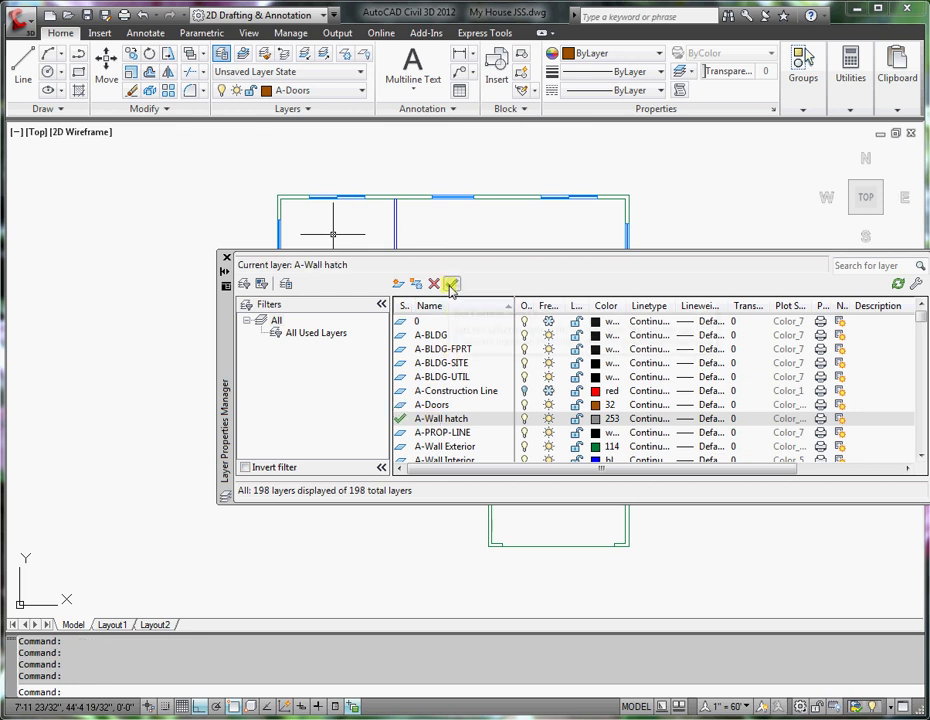
click(227, 258)
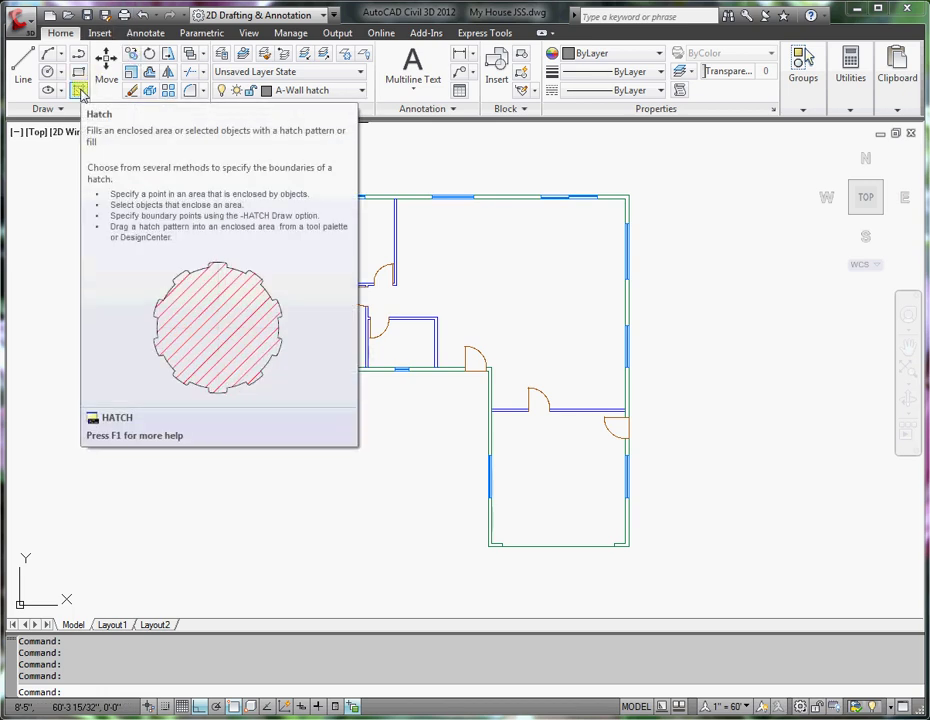
Start a hatch and choose the predefined SOLID pattern in its settings
click(79, 90)
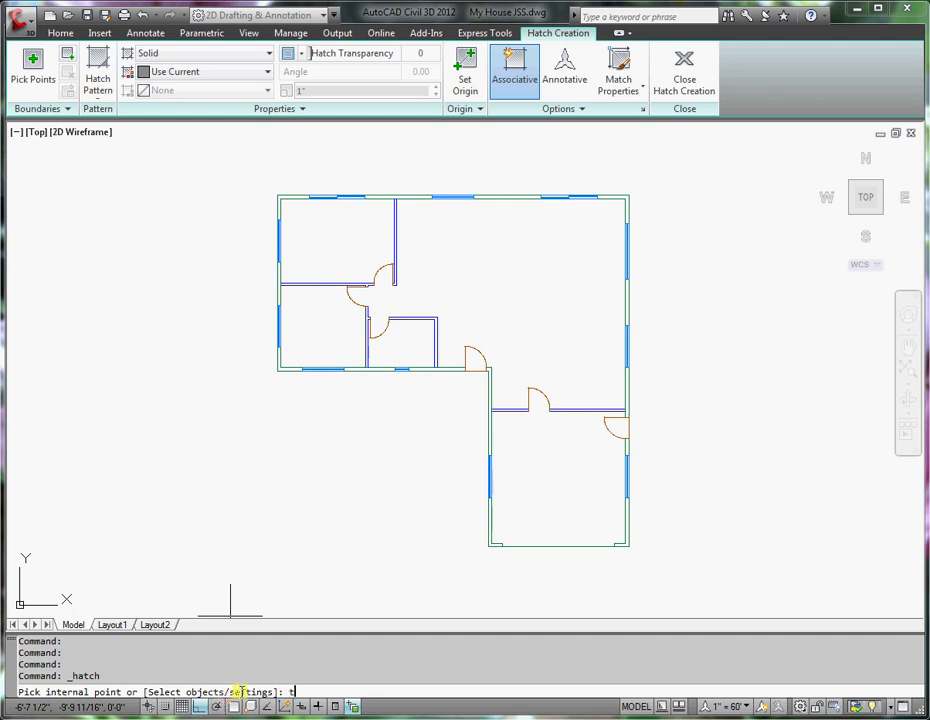
key(Return)
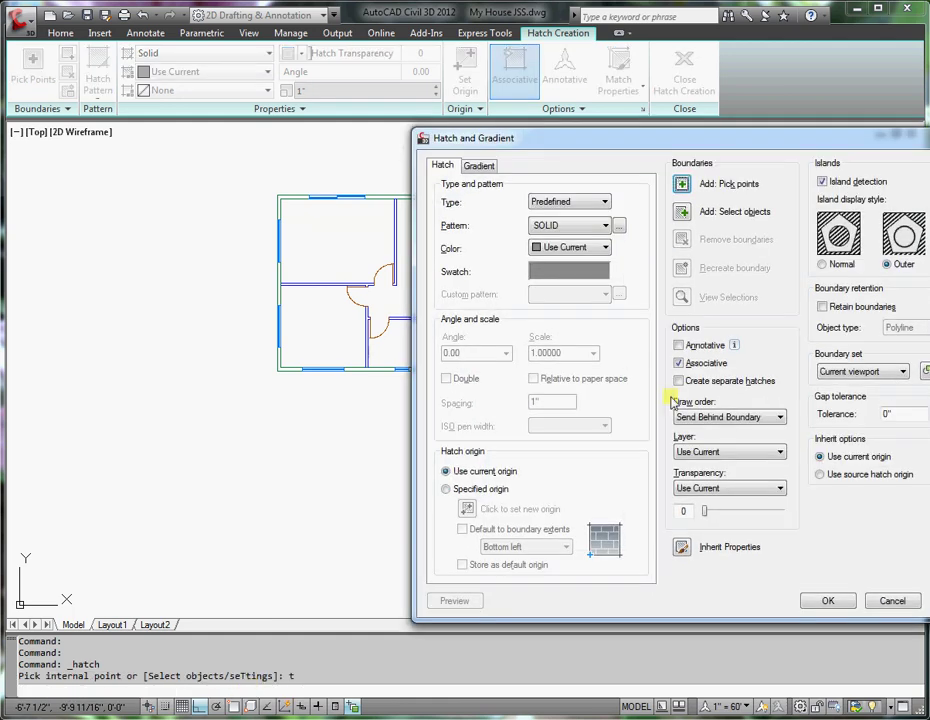
drag(724, 148, 531, 137)
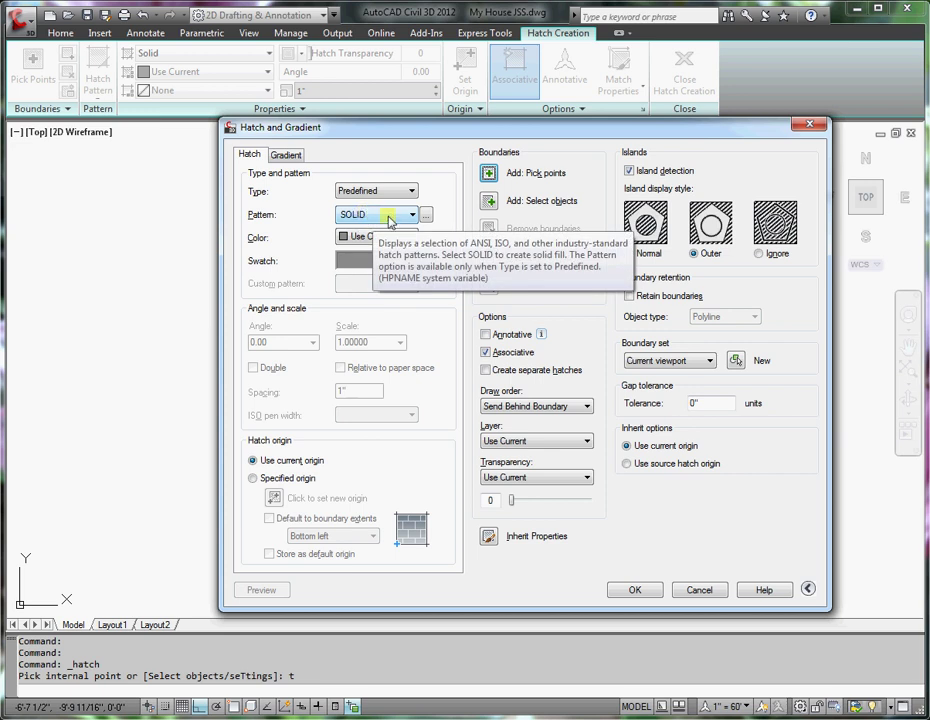
click(411, 216)
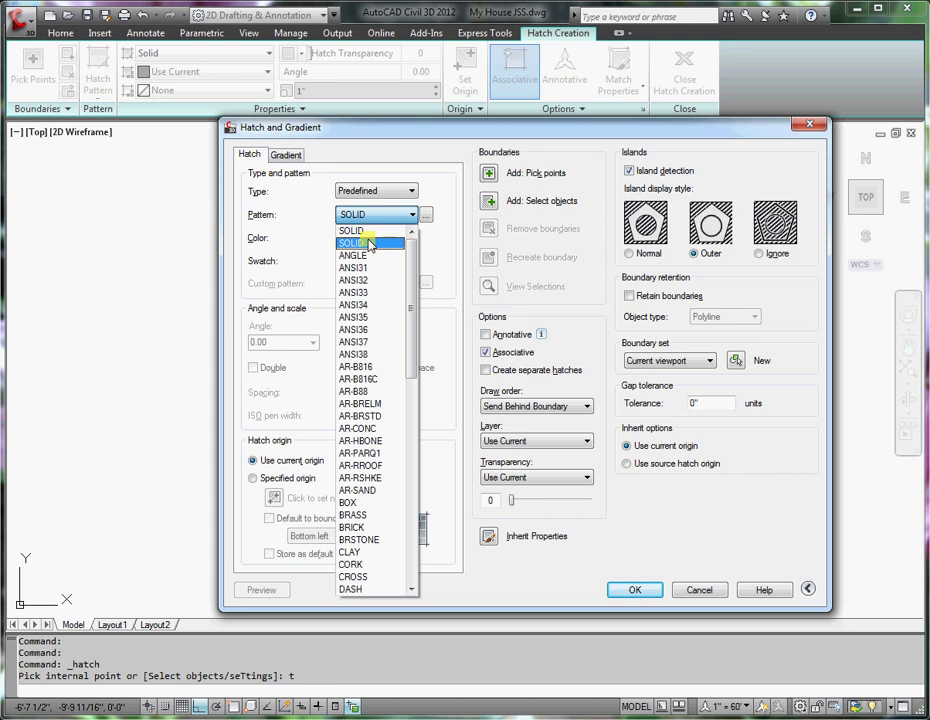
drag(420, 365, 432, 292)
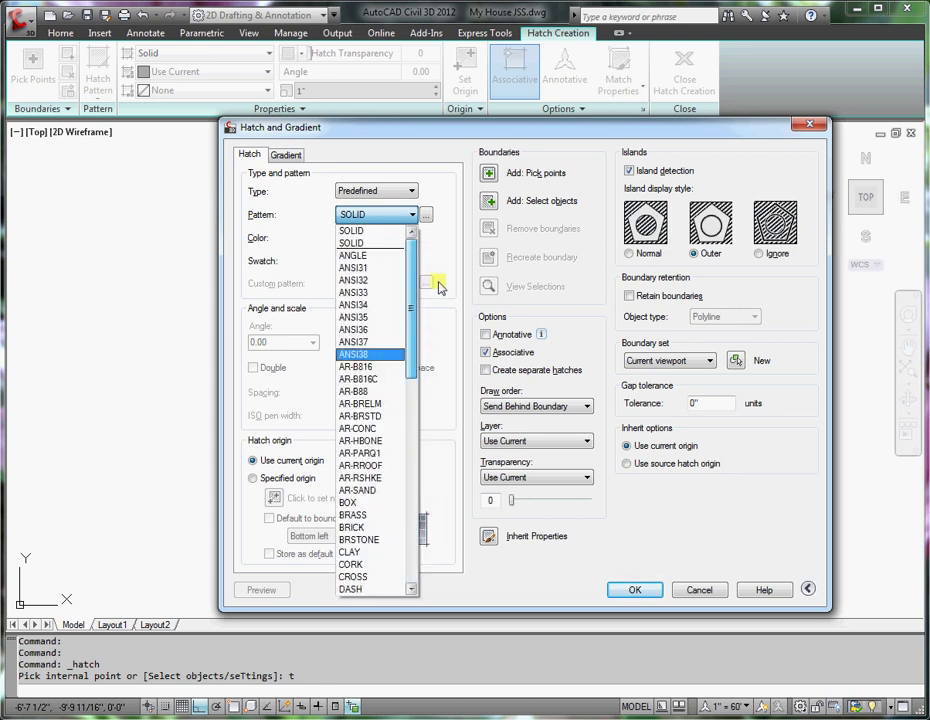
click(380, 250)
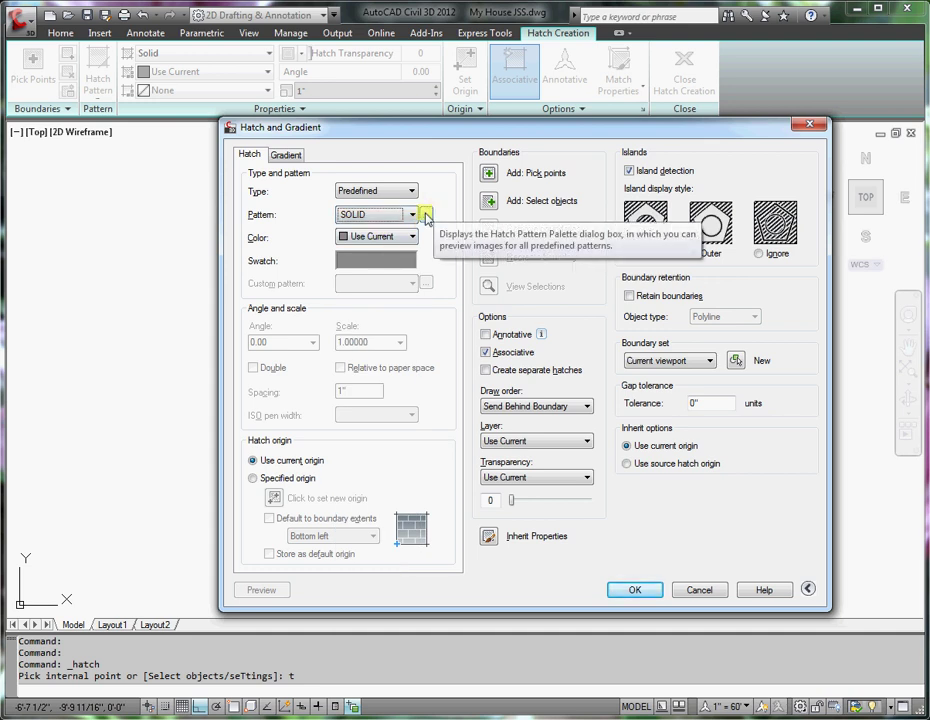
Examine the other predefined patterns in the hatch pattern palette without choosing one
click(425, 216)
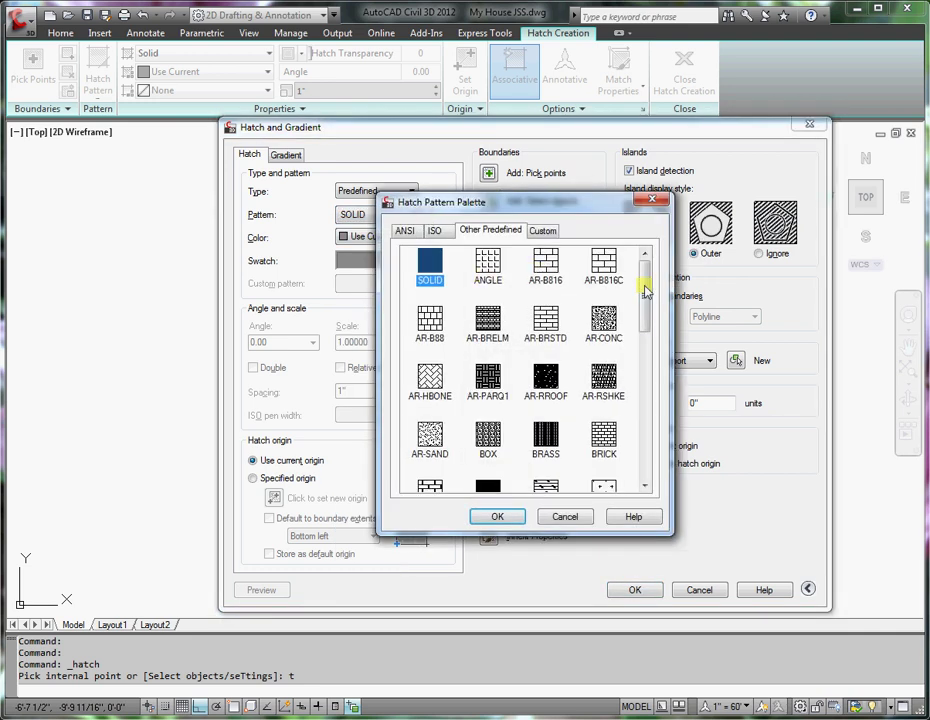
drag(644, 290, 644, 440)
click(551, 516)
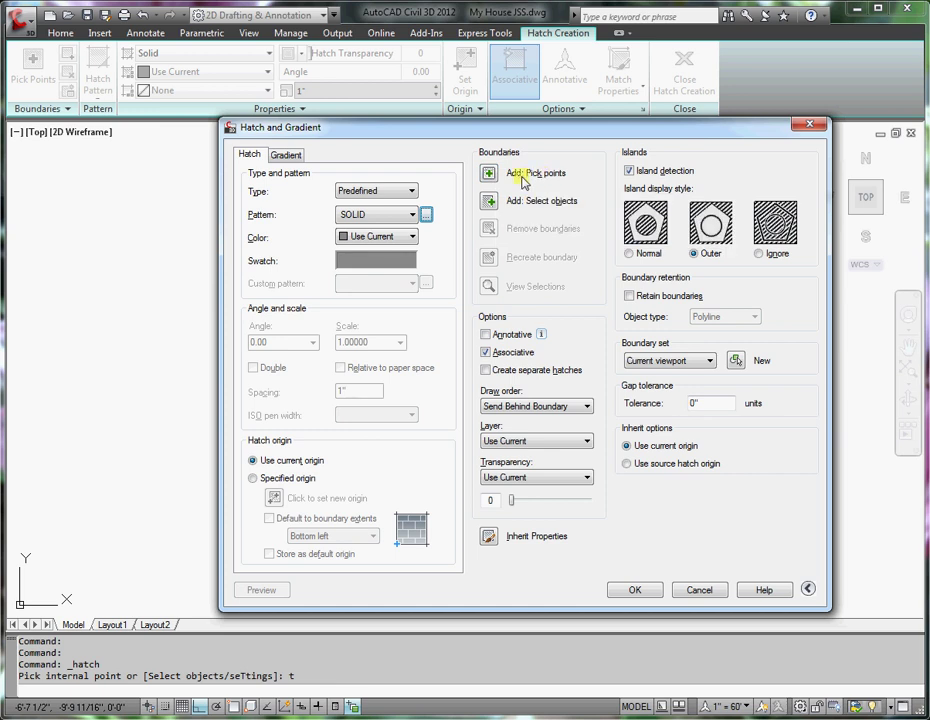
Pick internal points in all exterior wall segments along the plan's upper side, including both corner segments, for the solid hatch
click(489, 174)
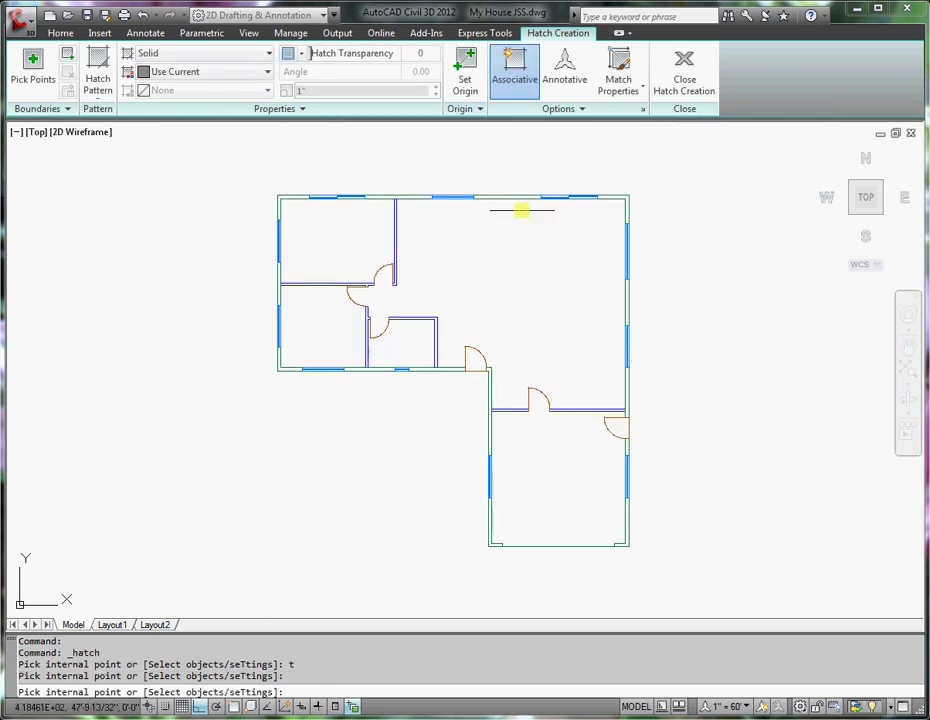
scroll(515, 197, up, 5)
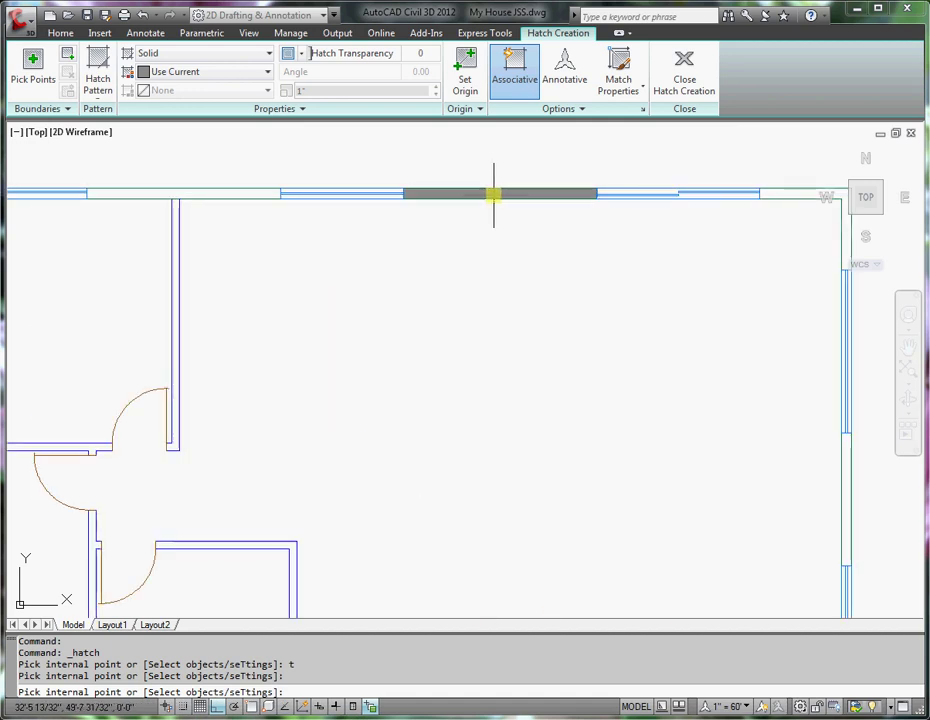
click(494, 194)
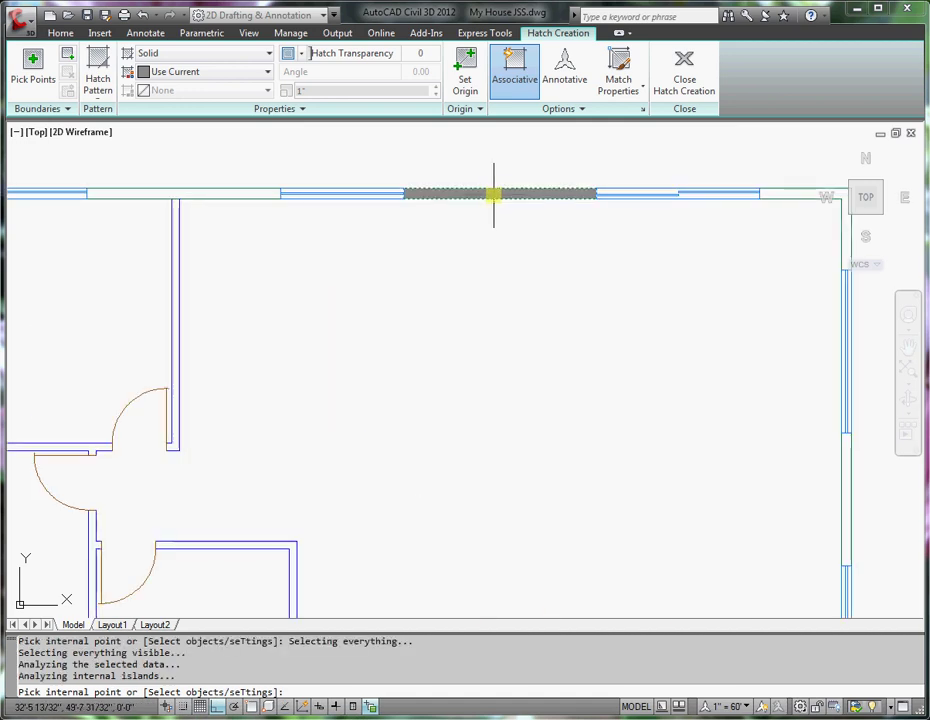
click(789, 193)
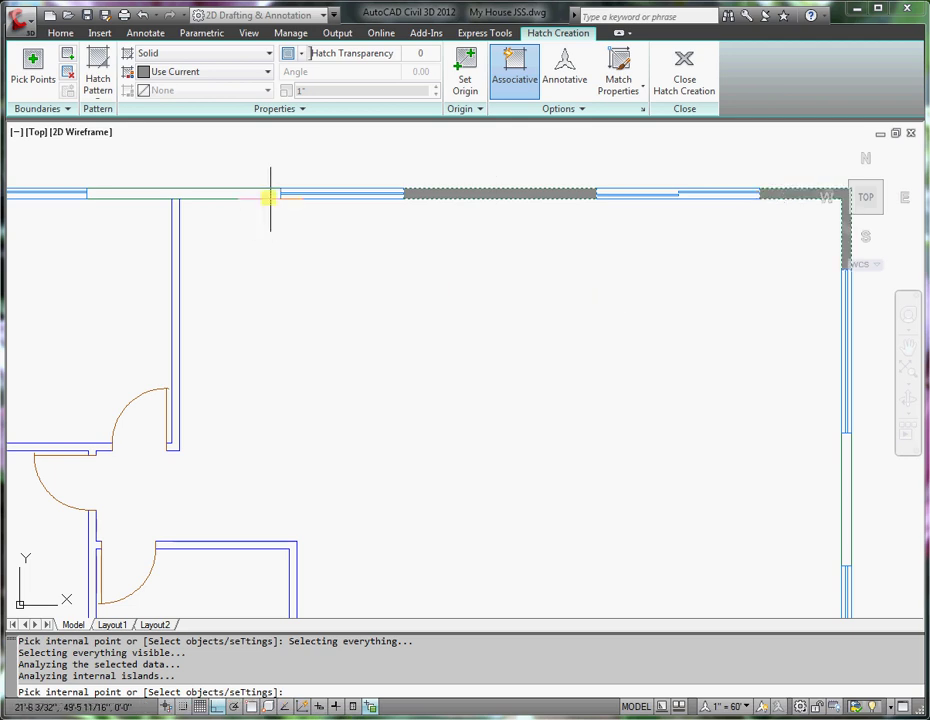
scroll(260, 265, down, 2)
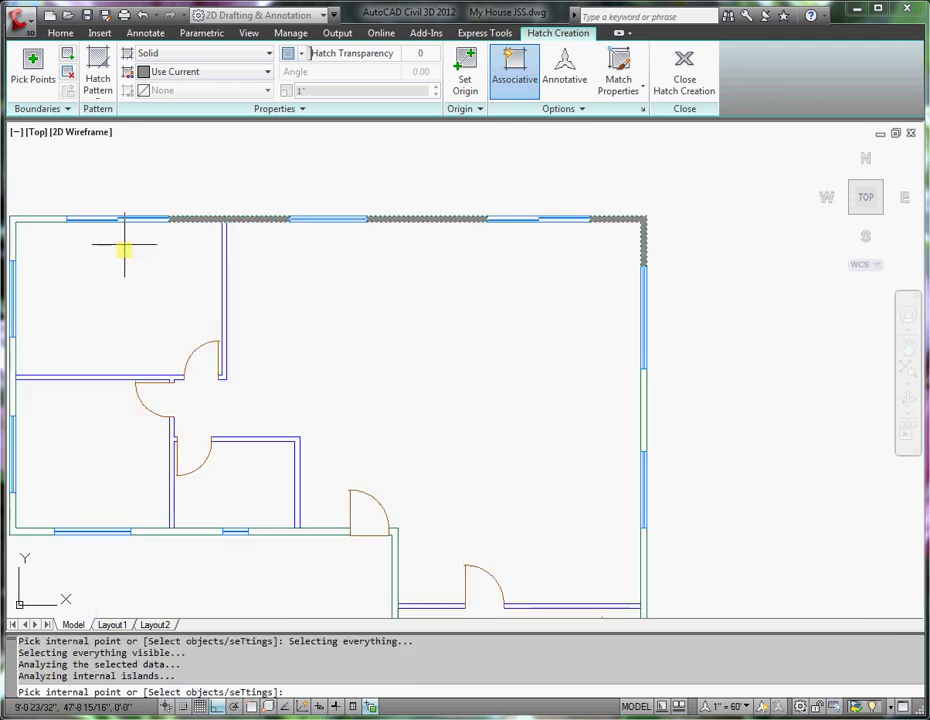
middle_drag(223, 248, 236, 228)
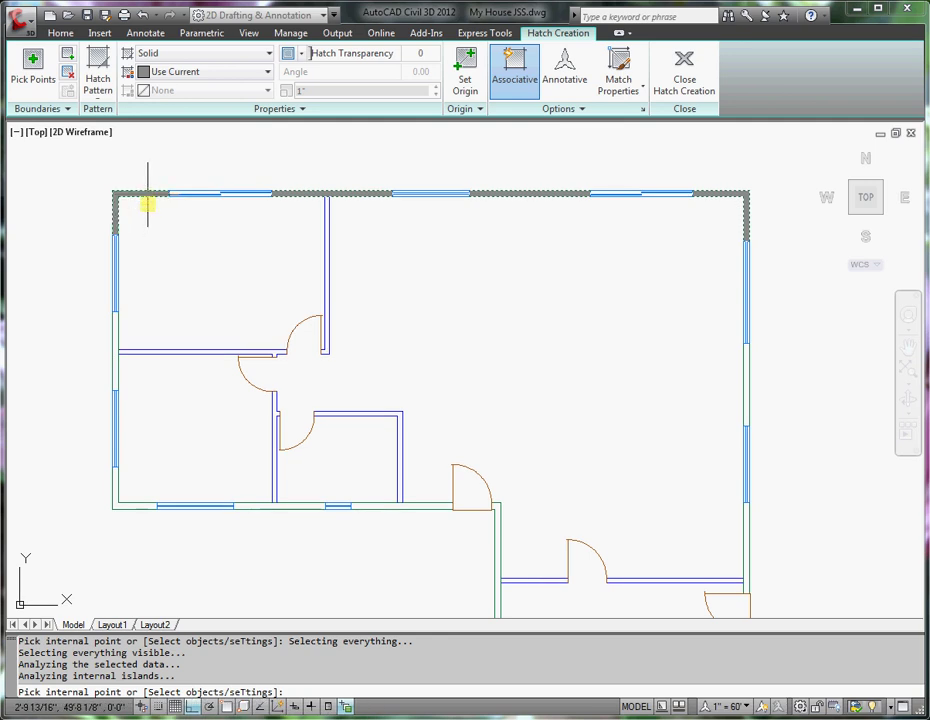
Add the exterior wall segments on the plan's left side, along the two small rooms' lower side and around the inner corner to the hatch
click(115, 490)
click(291, 503)
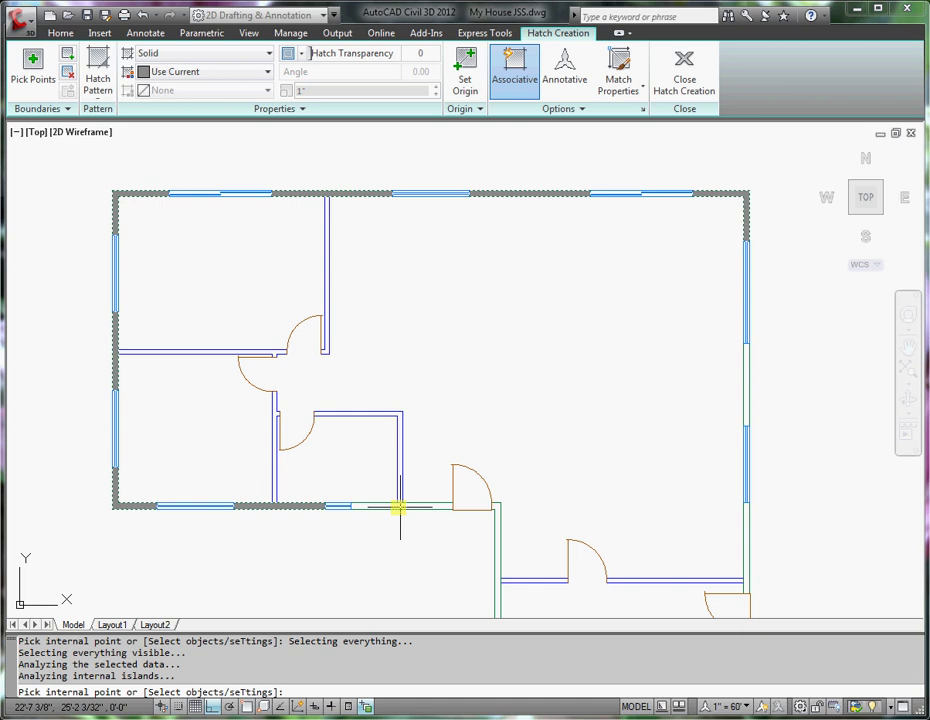
click(496, 543)
Add the plan's right-side exterior wall segments and both corner segments of the lower room, and finish the exterior wall hatch
middle_drag(498, 543, 479, 307)
scroll(481, 308, down, 2)
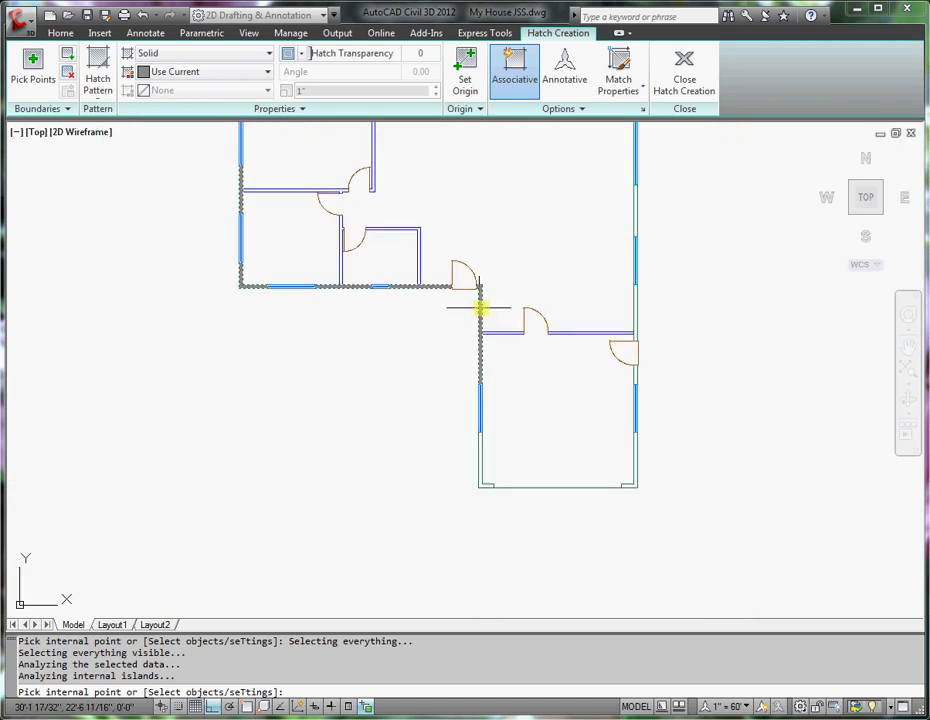
click(635, 207)
click(634, 318)
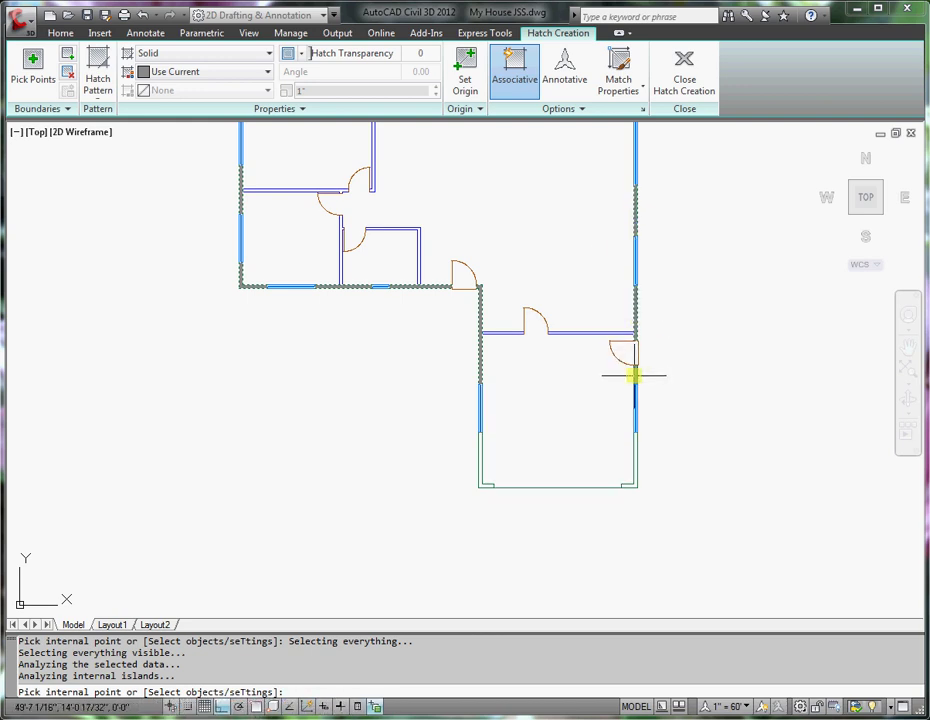
click(634, 460)
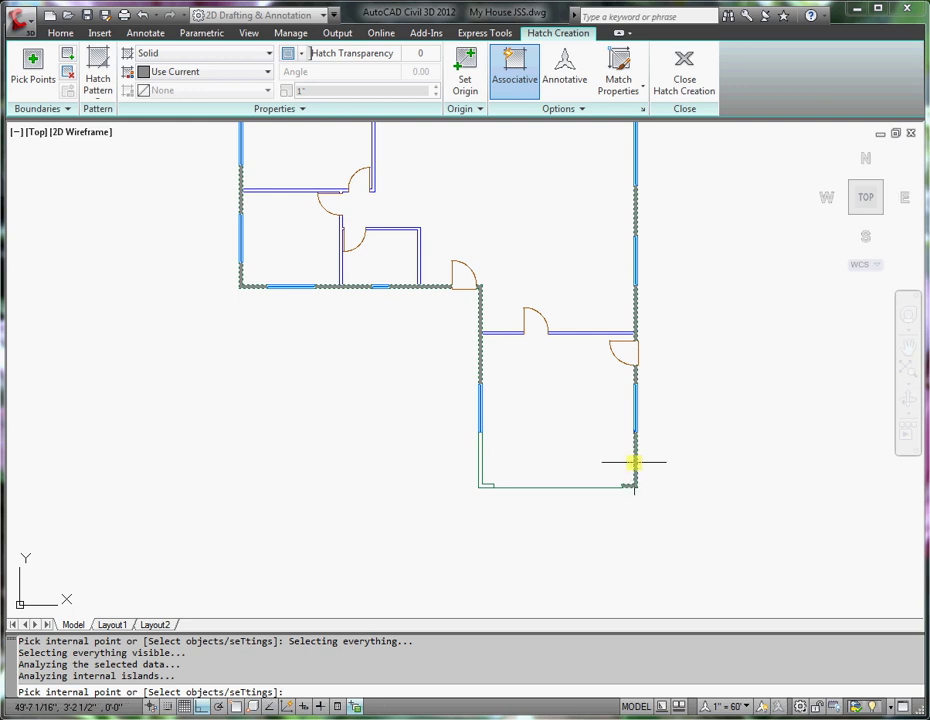
click(481, 478)
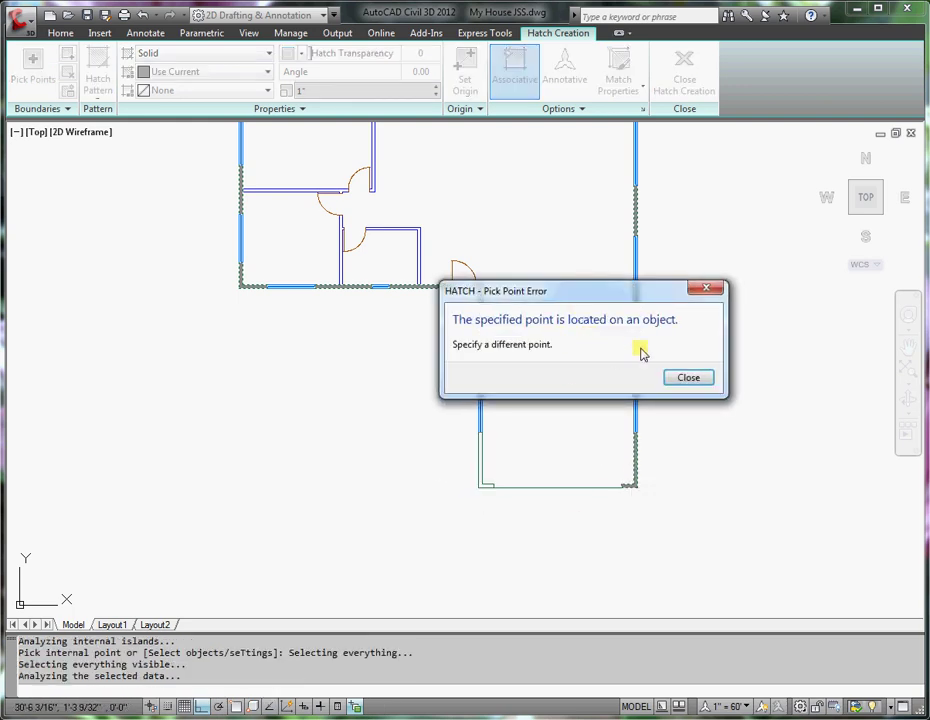
click(688, 378)
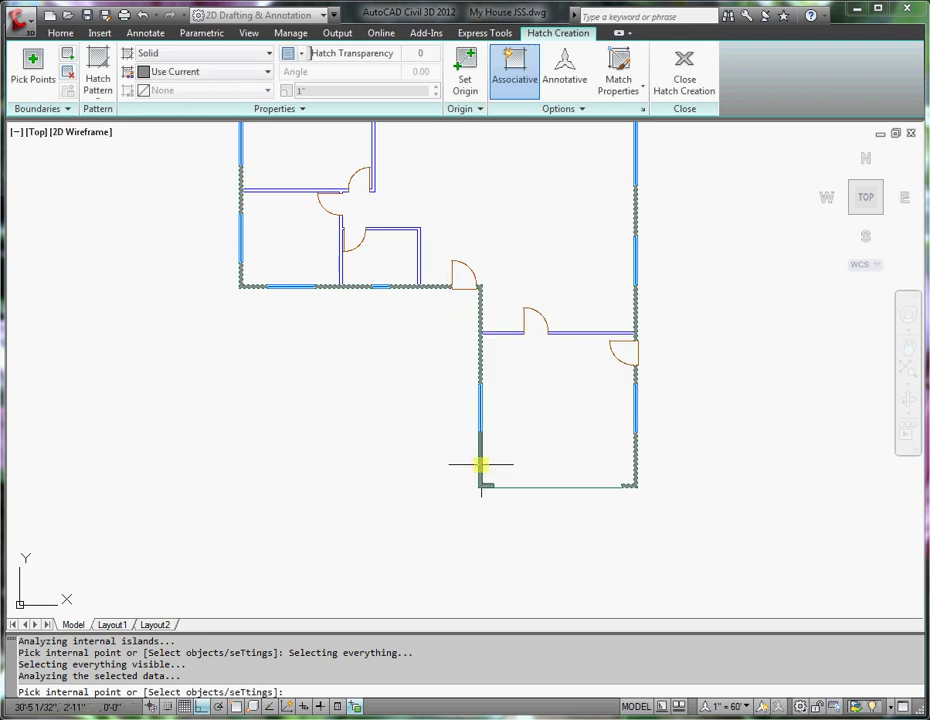
scroll(504, 433, down, 2)
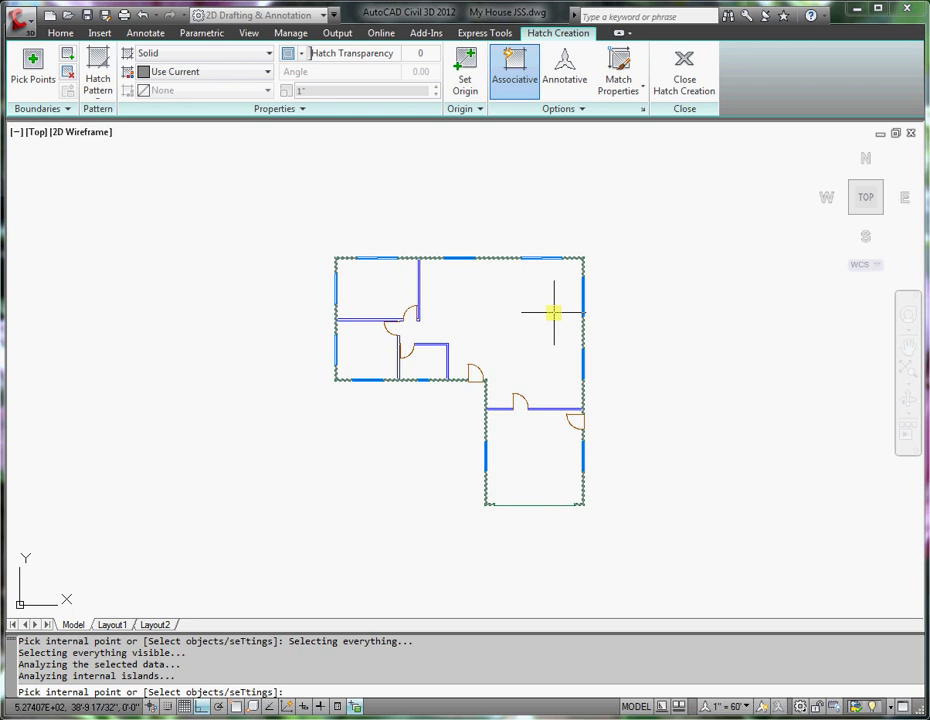
key(Return)
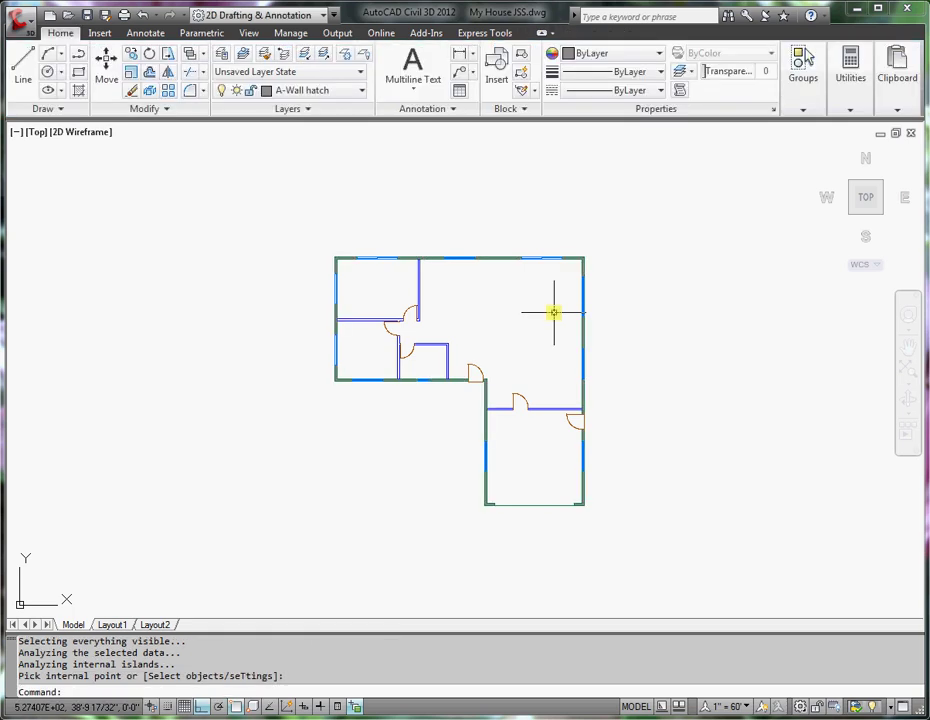
Start another solid hatch and fill the interior walls dividing the three small rooms from the main room
scroll(490, 381, up, 3)
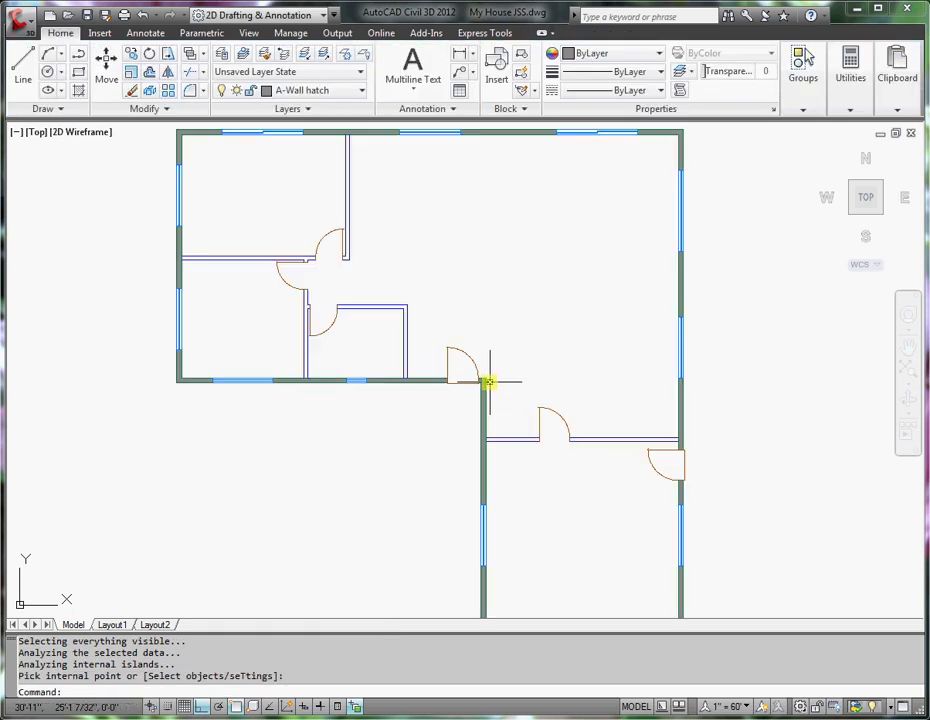
scroll(490, 381, down, 2)
scroll(490, 381, up, 2)
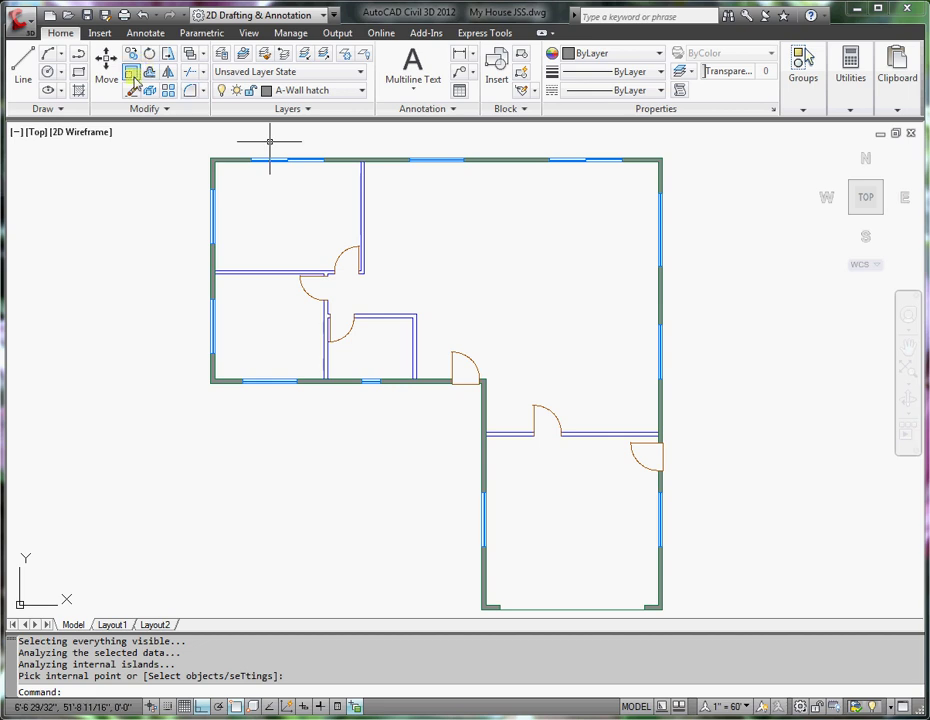
click(79, 92)
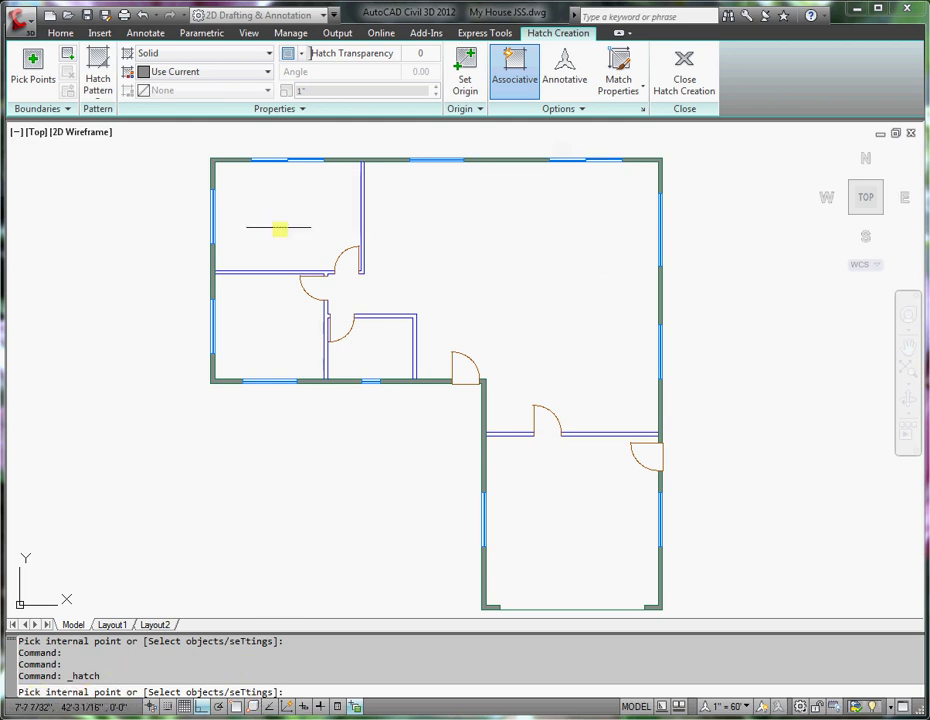
scroll(268, 275, up, 2)
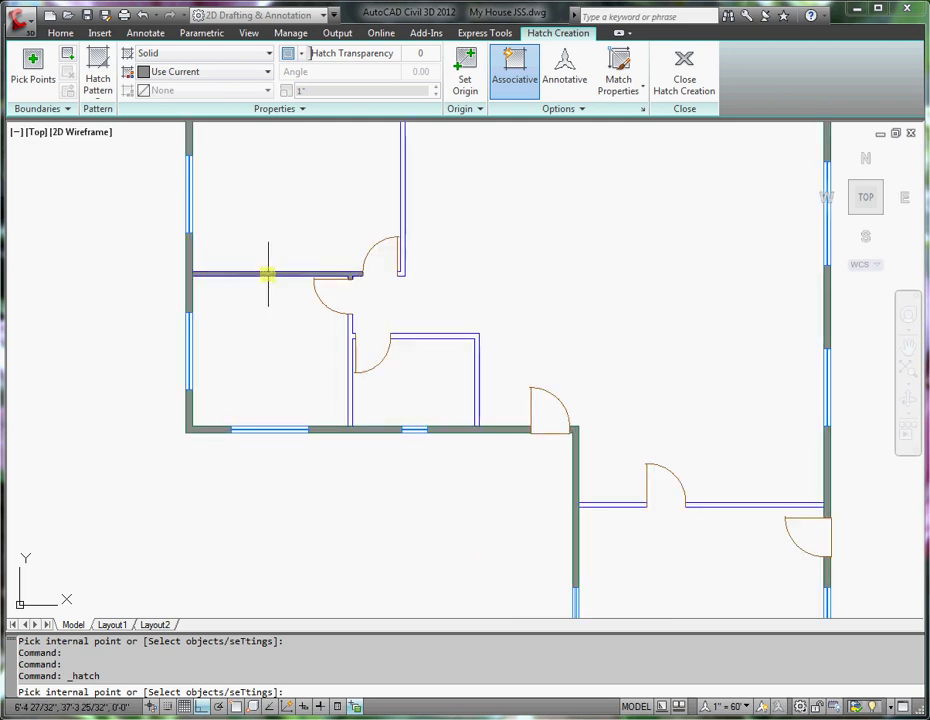
click(268, 275)
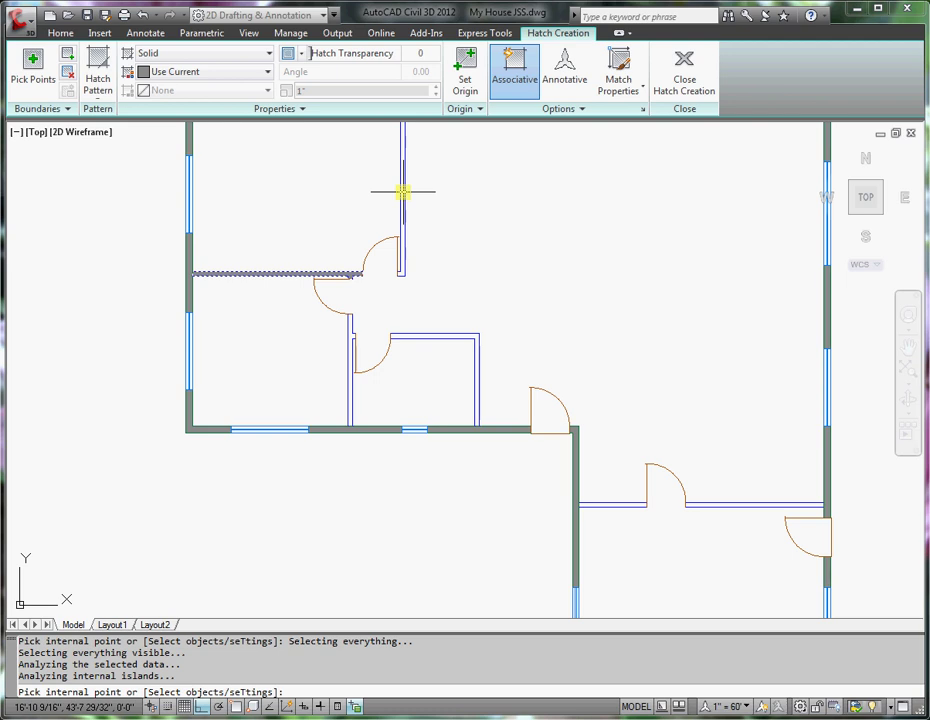
click(402, 192)
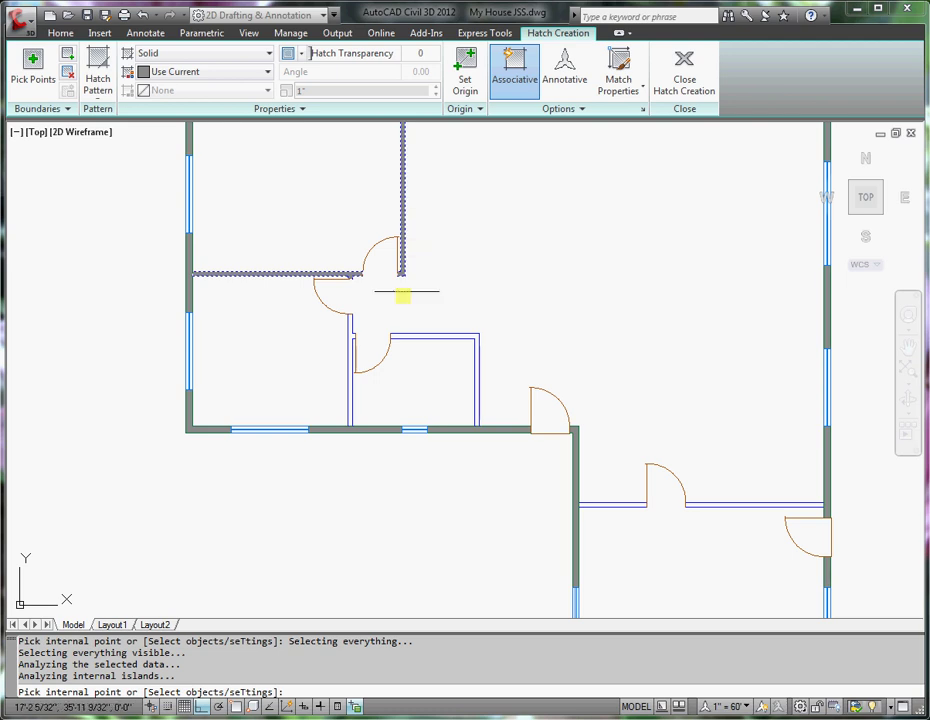
click(350, 332)
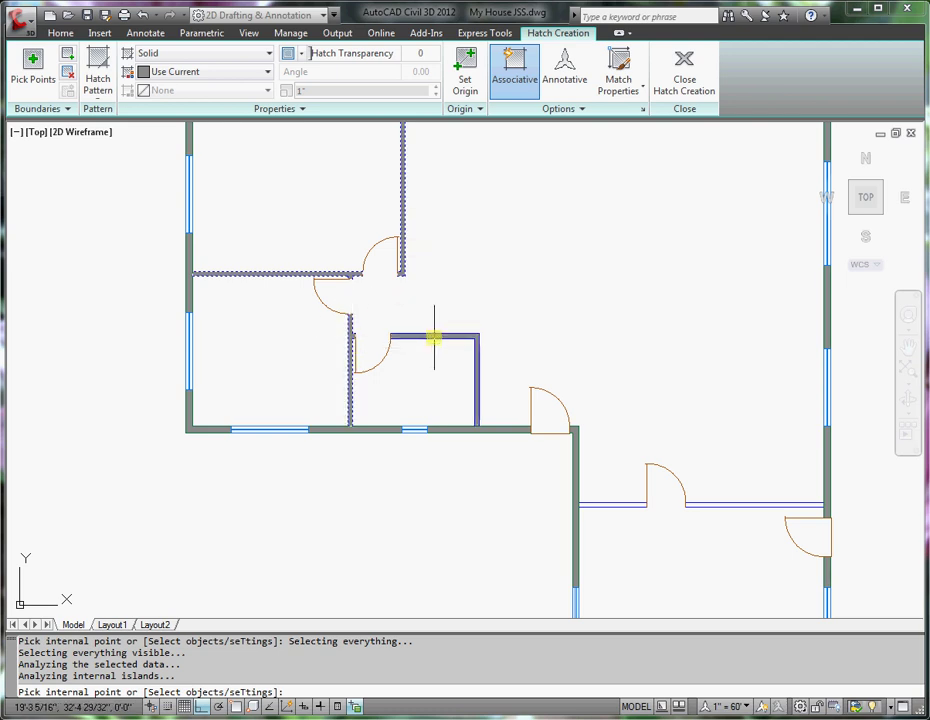
click(434, 337)
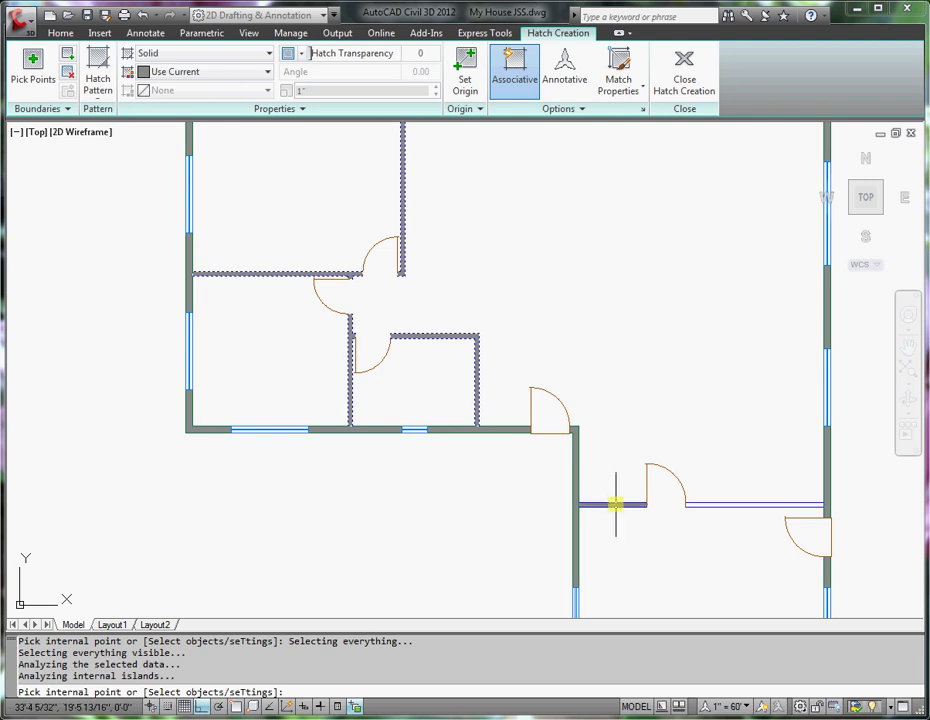
Add the interior wall segments on both sides of the door above the lower room and finish the hatch
click(747, 505)
key(Return)
scroll(735, 494, down, 4)
middle_drag(680, 426, 492, 322)
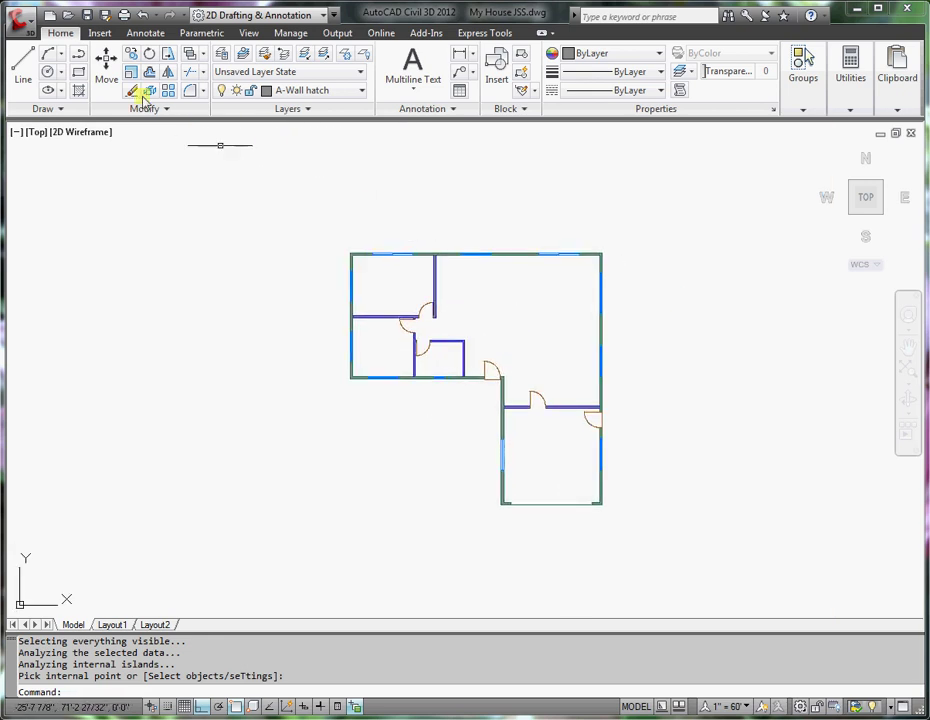